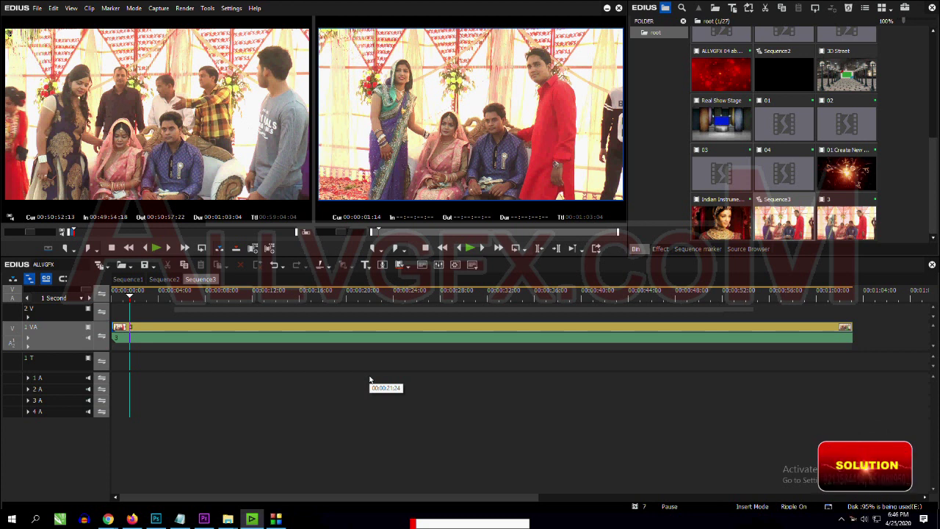
- Scrub through the wedding clip on the Sequence3 timeline to preview its footage
left_click(115, 296)
left_click_drag(115, 295, 493, 318)
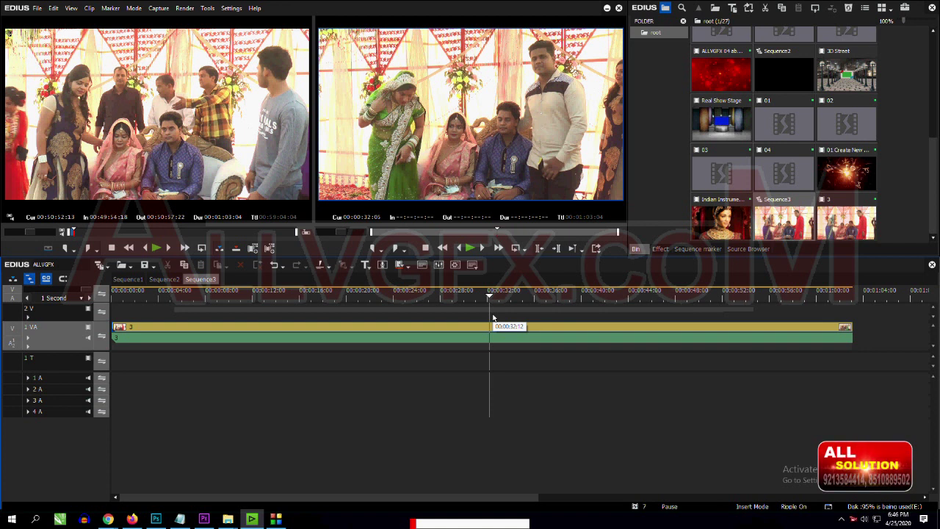
left_click_drag(358, 298, 237, 294)
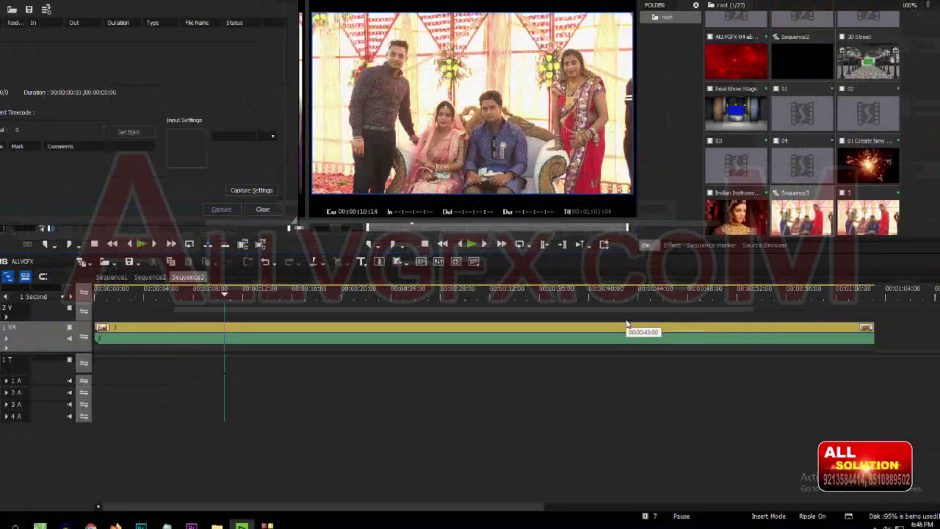
left_click(37, 8)
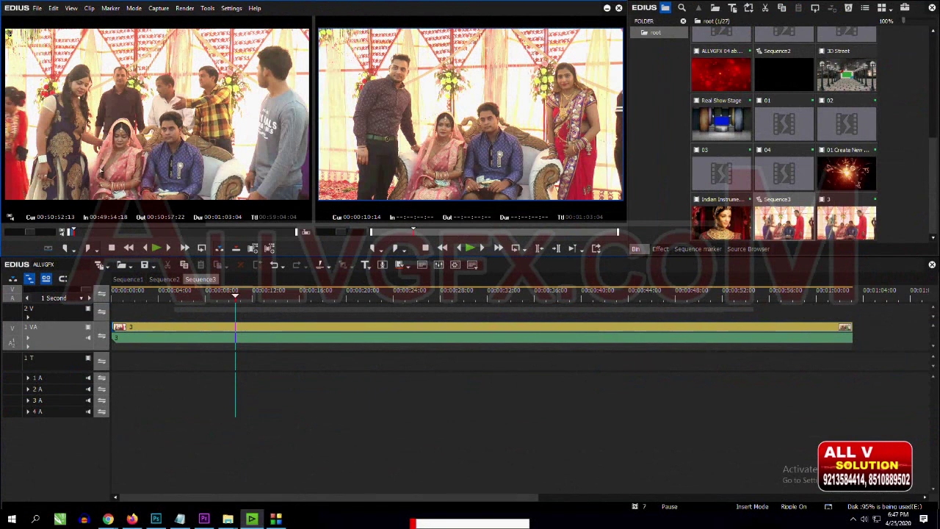
left_click(232, 295)
left_click_drag(249, 298, 342, 301)
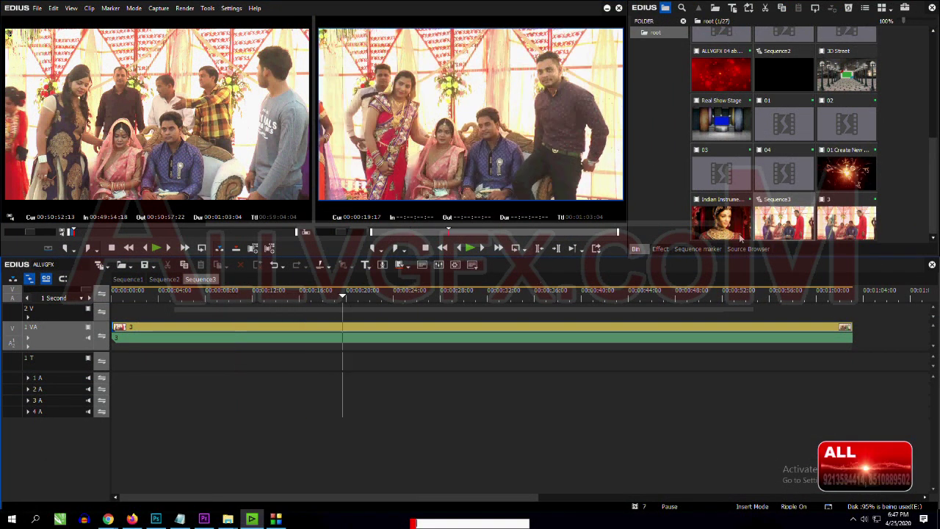
- Place the 01 Create New Projects clip after clip 3 on track 1 VA, fit the timeline and preview several points
left_click_drag(843, 176, 884, 338)
key("ctrl+0")
left_click(871, 292)
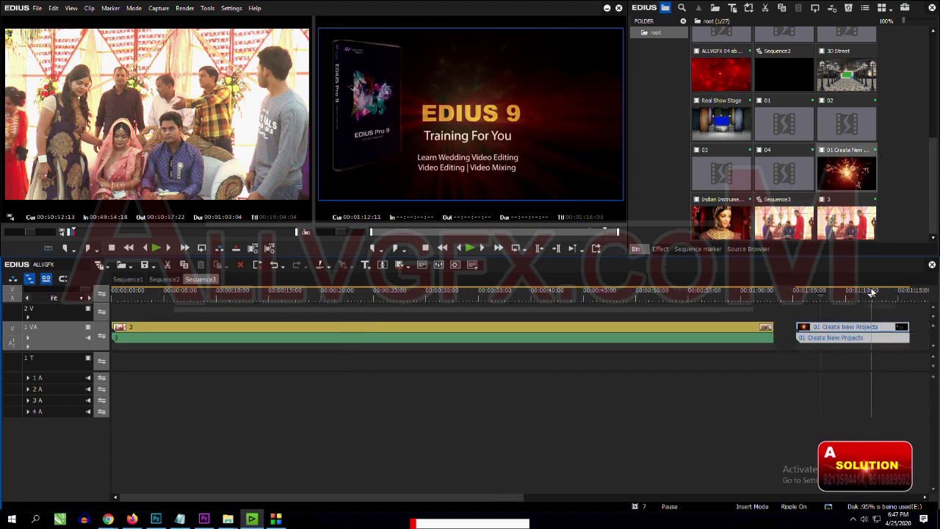
left_click(548, 292)
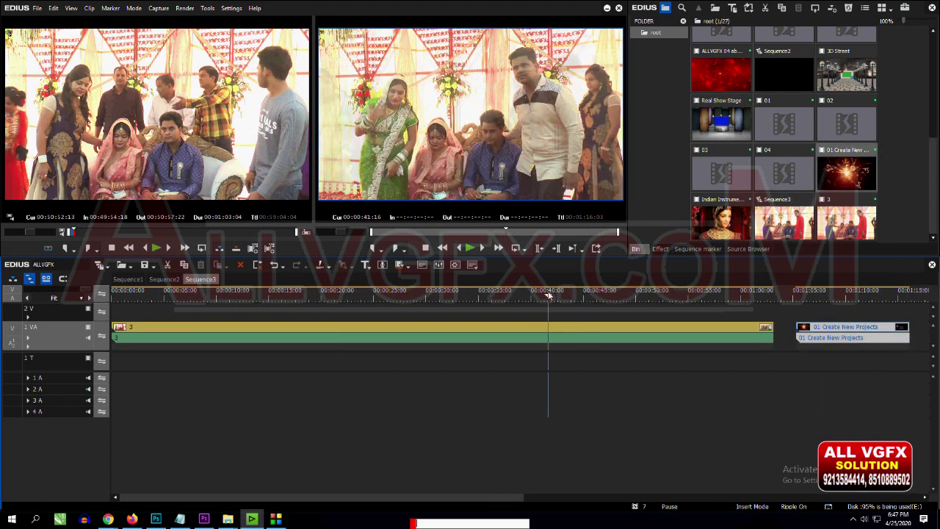
left_click(241, 299)
left_click(156, 298)
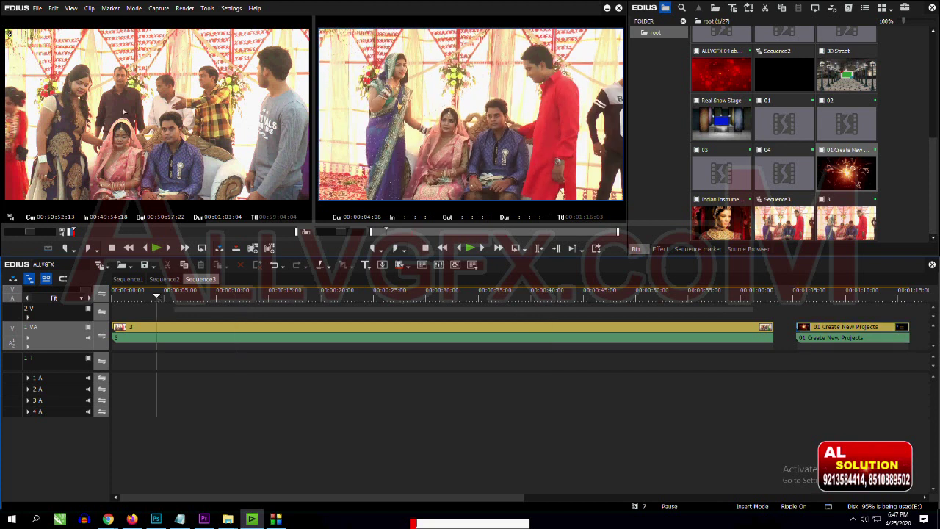
- Switch the preview to Single Mode and dismiss the Batch Capture dialog
left_click(71, 9)
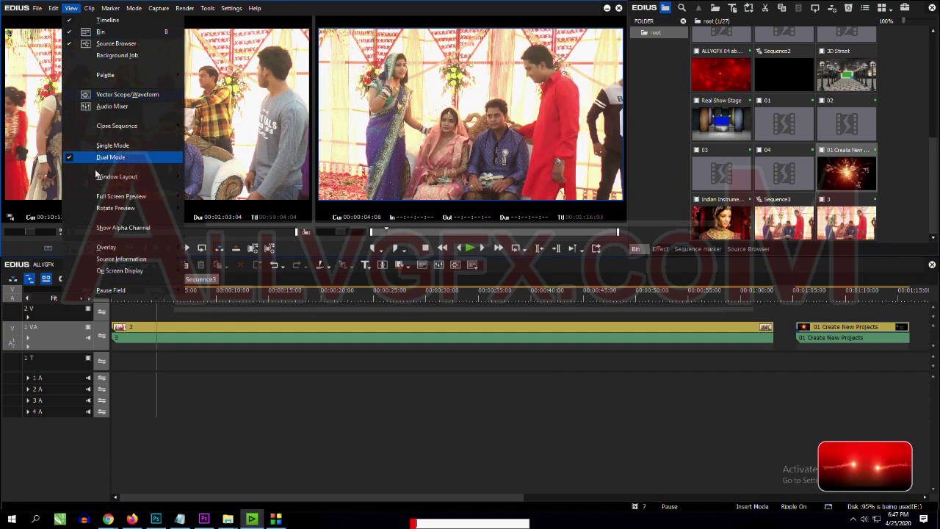
mouse_move(97, 176)
mouse_move(203, 187)
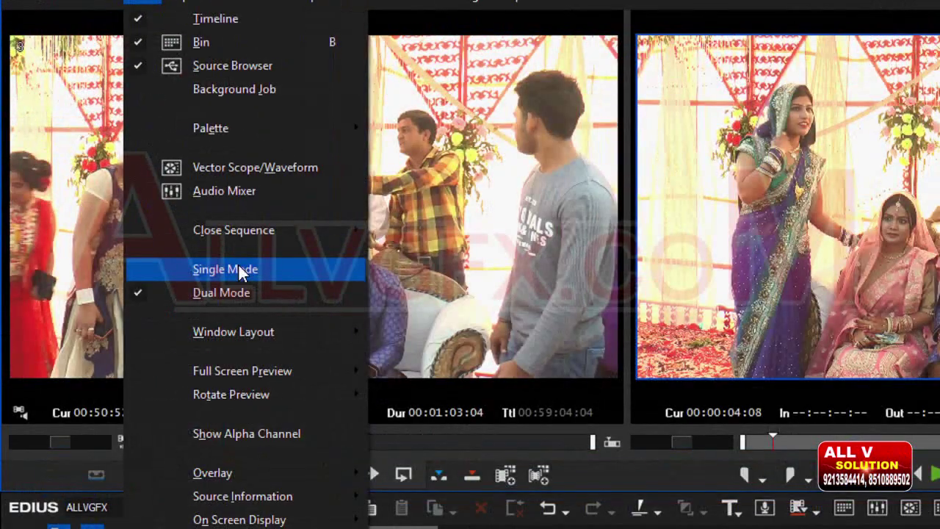
left_click(238, 270)
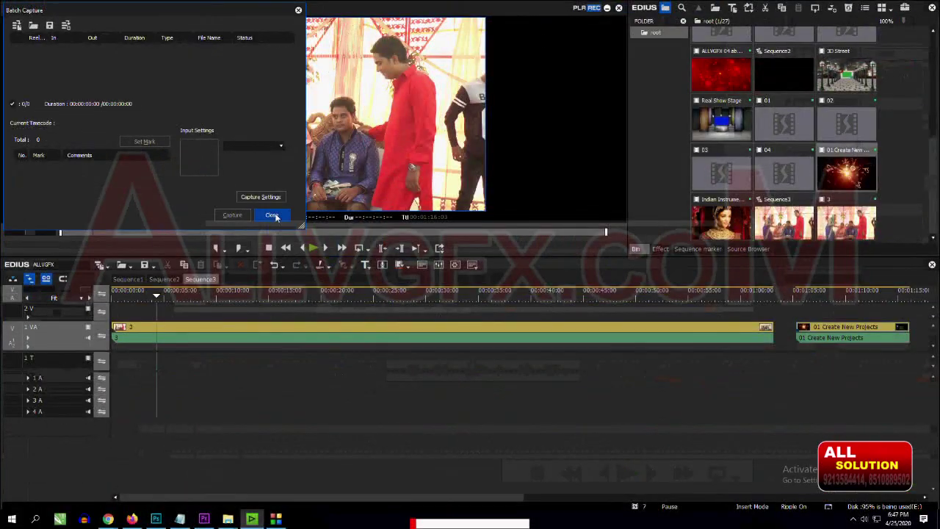
left_click(267, 212)
- Scrub the single recorder preview forward to about 00:00:46:24, dismissing the Batch Capture dialog along the way
left_click_drag(219, 231, 244, 232)
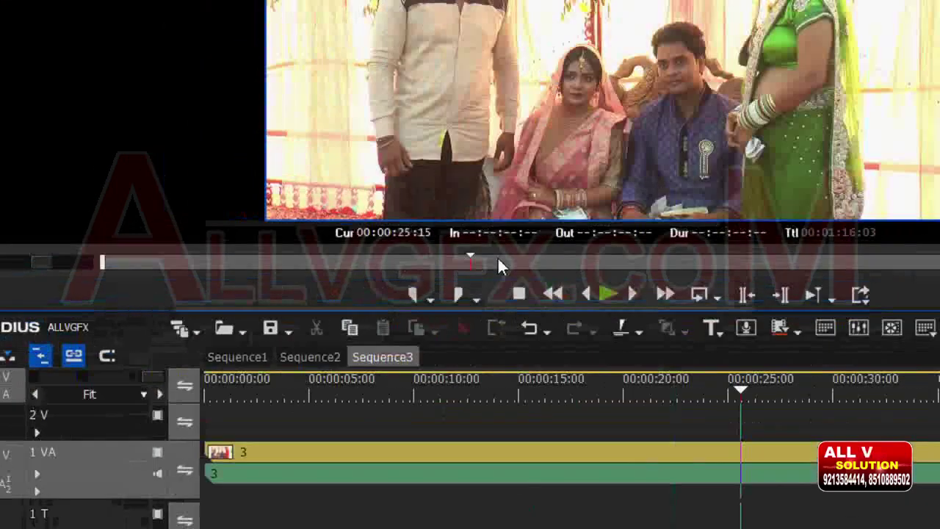
left_click_drag(499, 258, 580, 258)
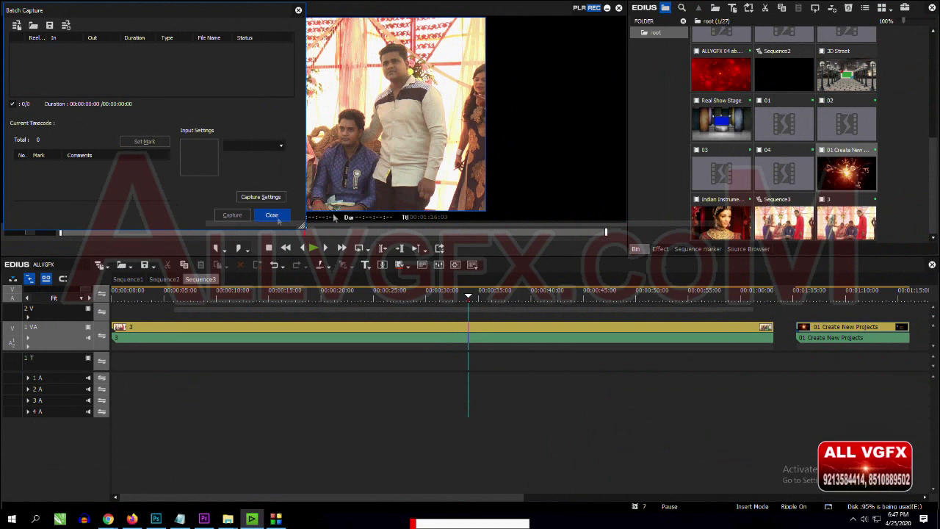
left_click(279, 218)
left_click_drag(328, 232, 397, 238)
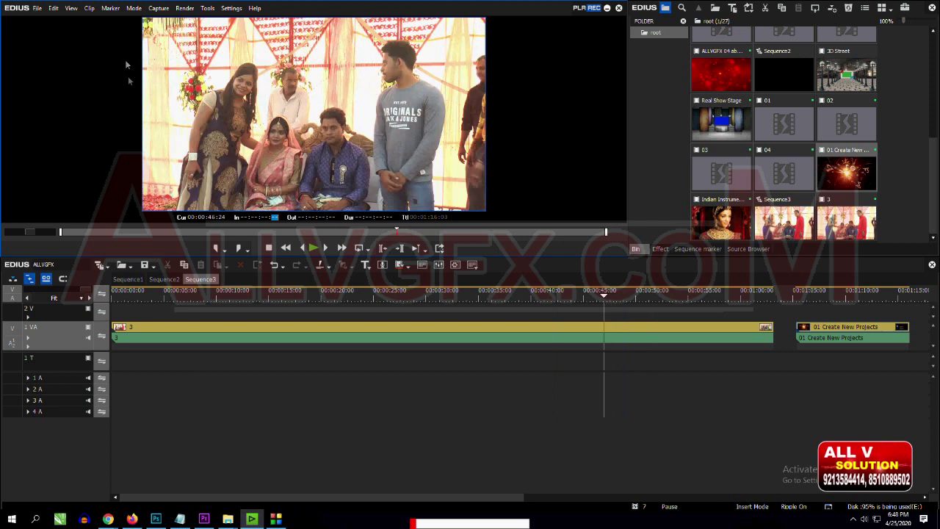
- Toggle the preview to Dual Mode, over to Single Mode and back, leaving it in Dual Mode
left_click(72, 8)
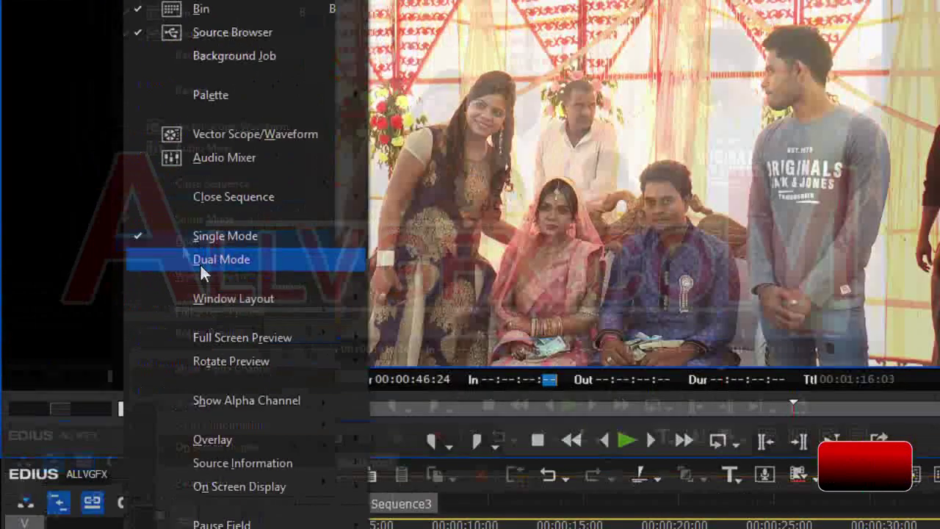
left_click(100, 160)
left_click(141, 8)
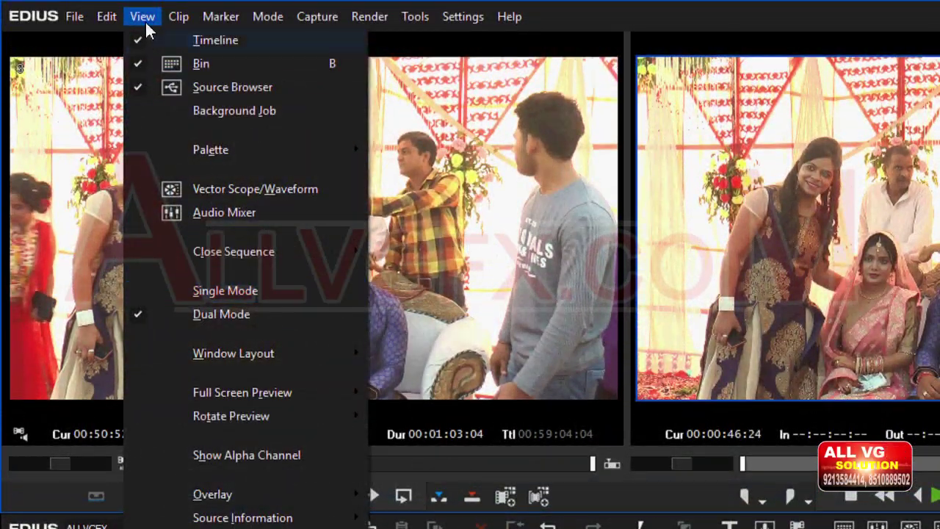
left_click(203, 288)
left_click(179, 16)
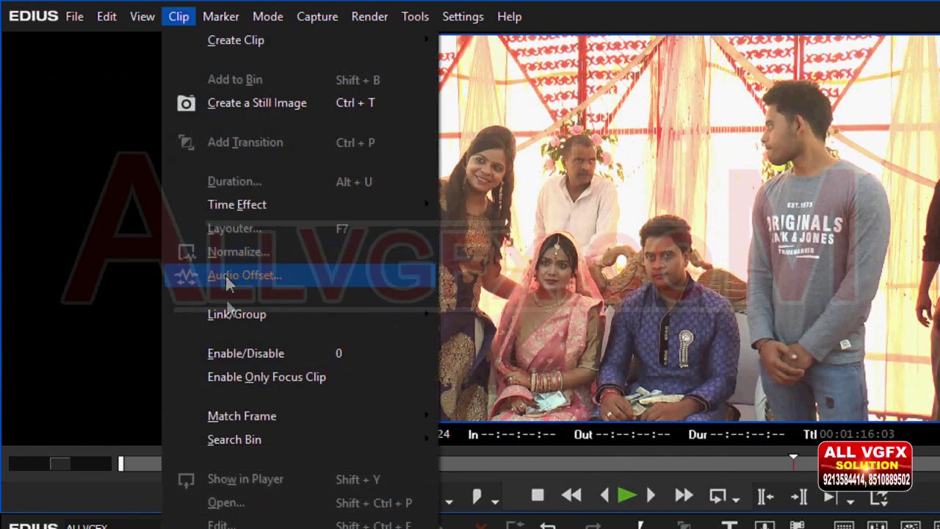
left_click(157, 15)
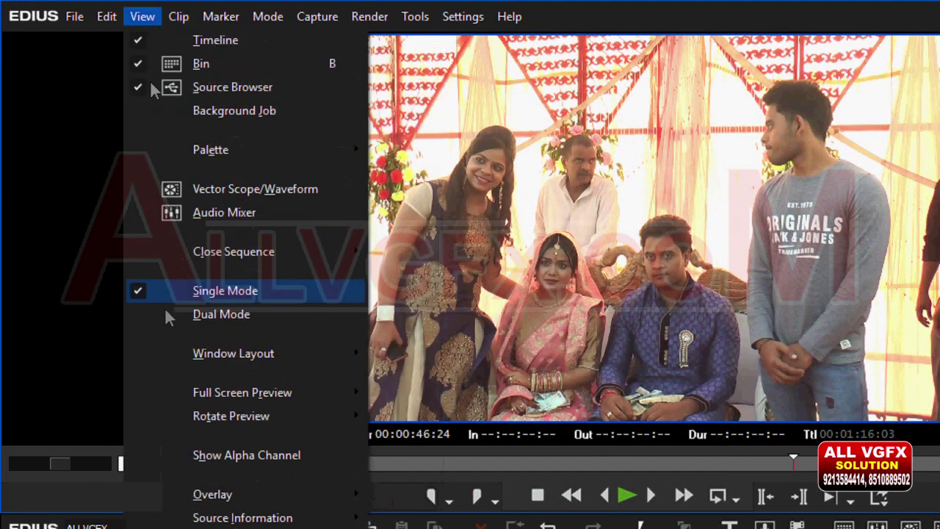
left_click(196, 313)
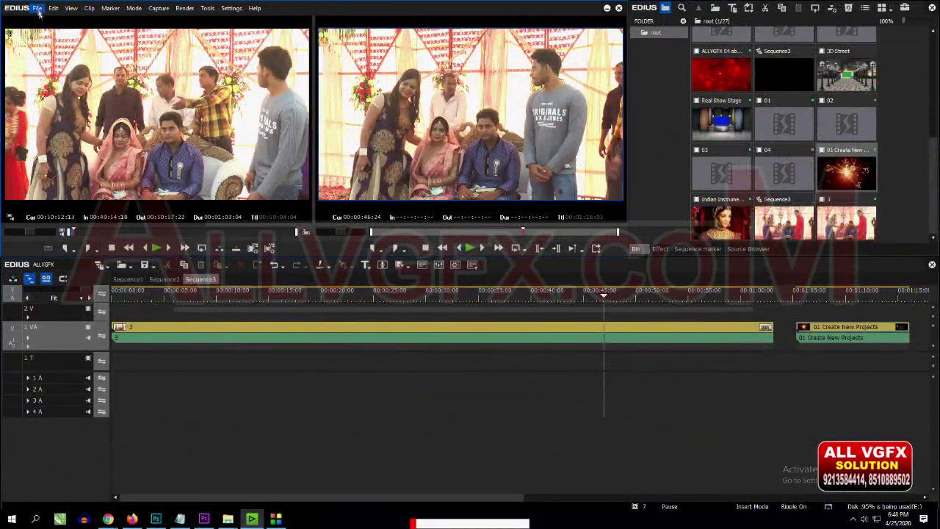
left_click(38, 10)
left_click(359, 379)
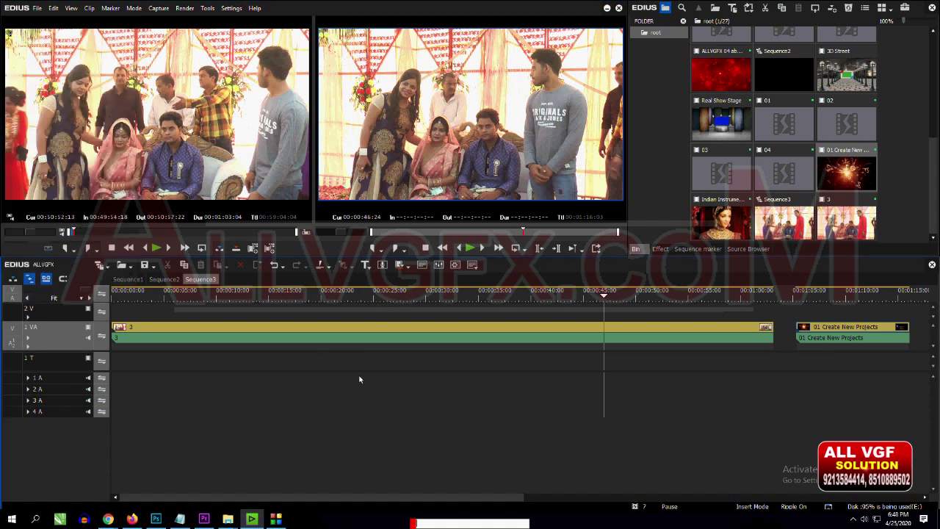
- Switch to File Explorer and open the ALLVGFX folder under 01 ALL VGFX TUTORIALS, EDIUS PROJECT TIMELINE on drive E
key("super+e")
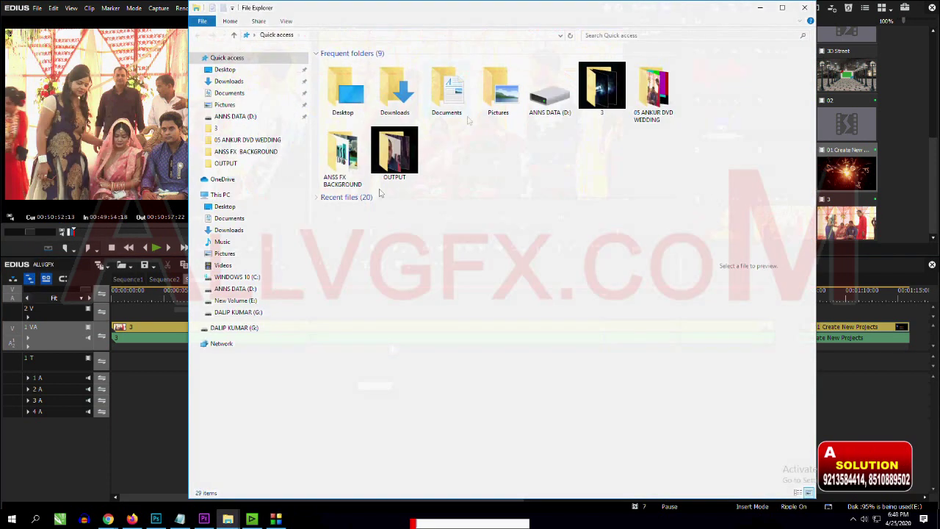
left_click(254, 303)
double_click(367, 94)
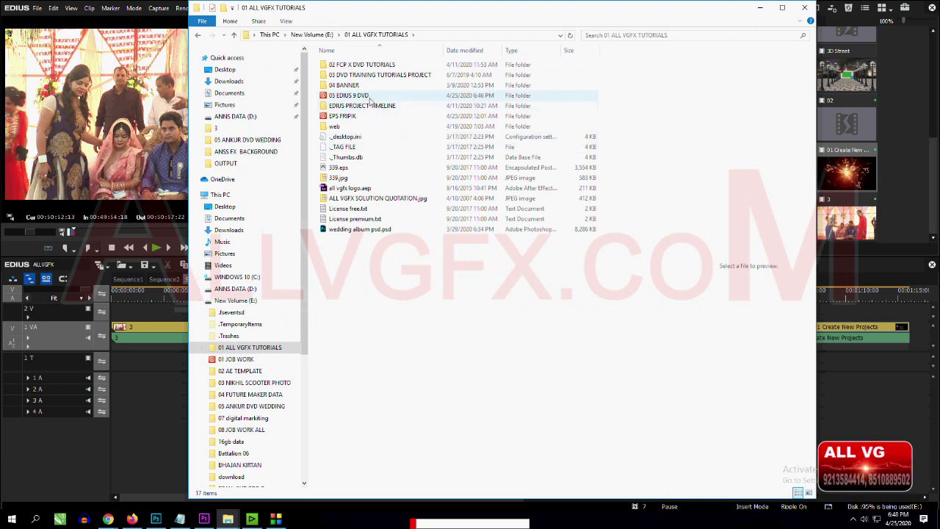
double_click(368, 106)
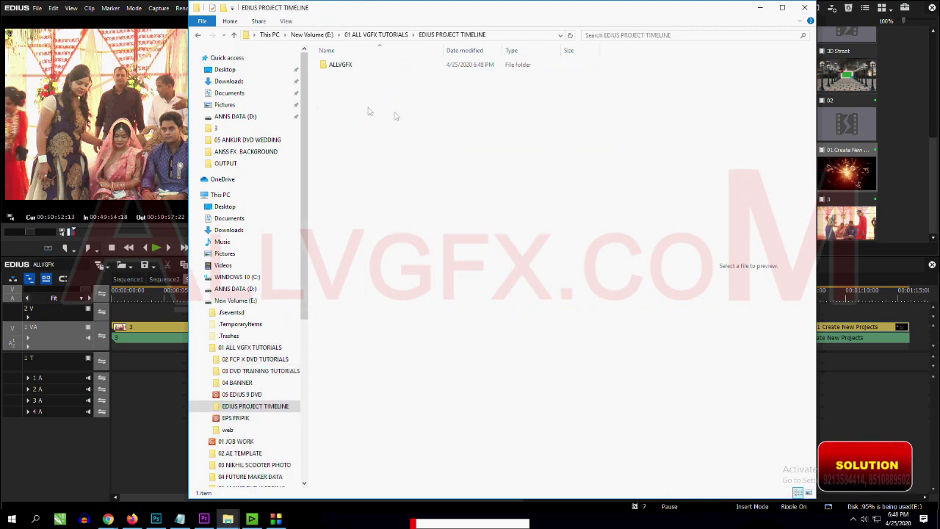
left_click(342, 69)
double_click(342, 69)
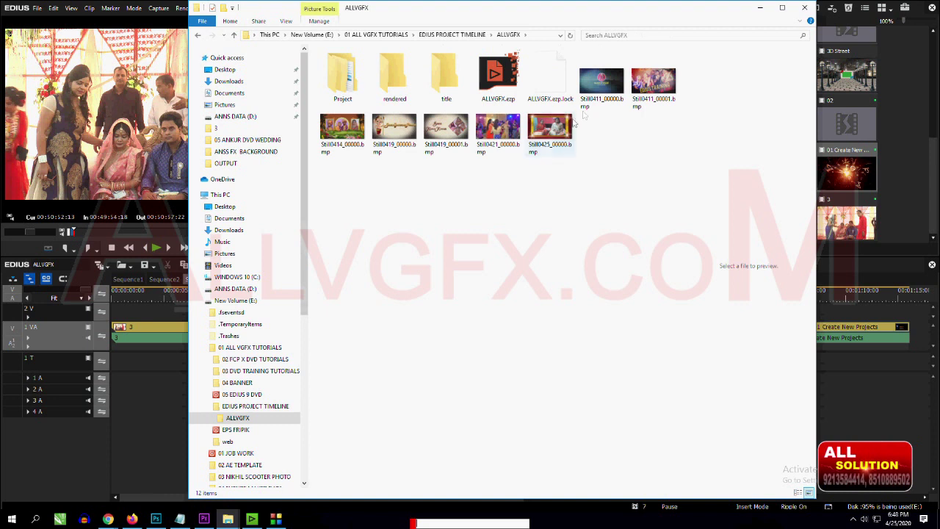
- Locate the ALLVGFX.ezp project file in the folder and close the File Explorer window
left_click(499, 81)
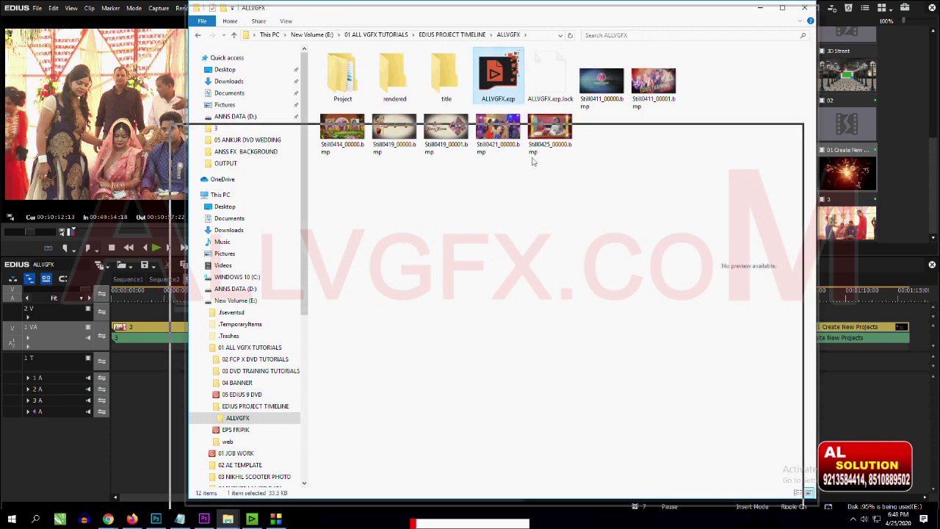
left_click_drag(541, 18, 580, 192)
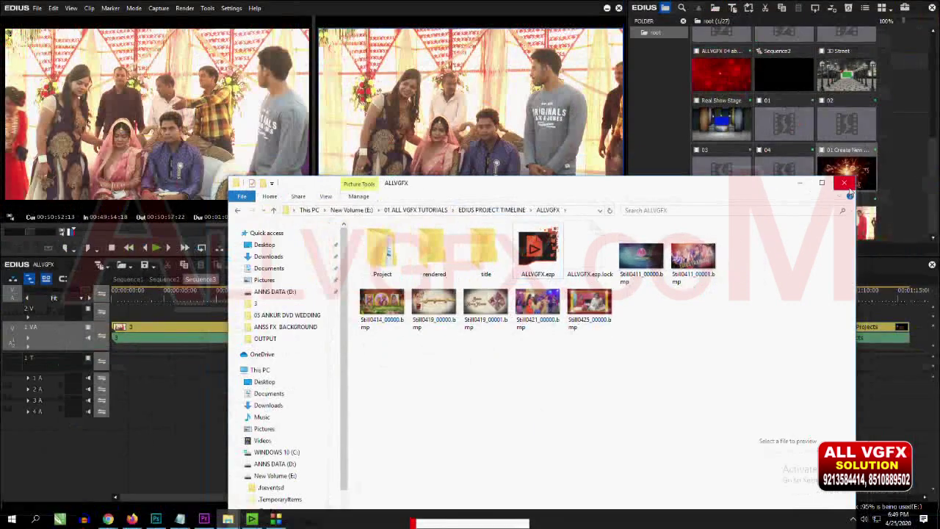
left_click(847, 176)
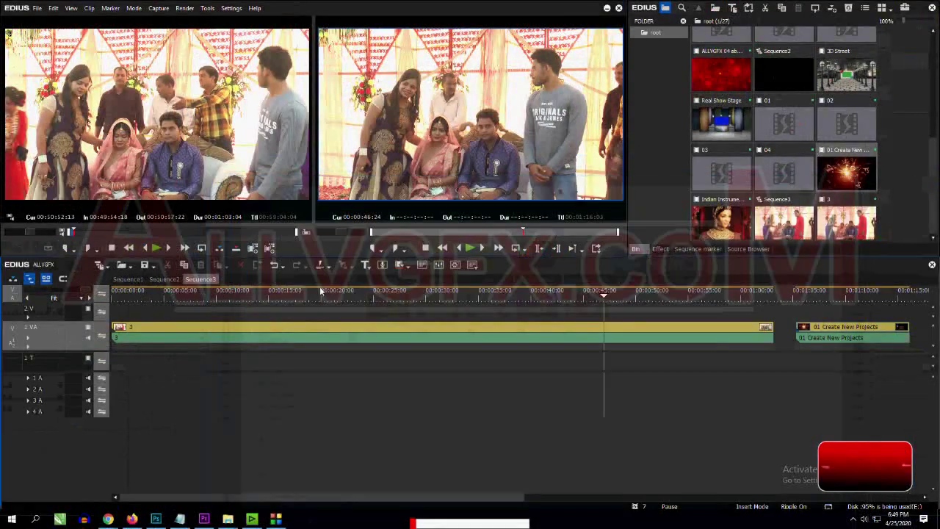
- Save the project under the new name ALLVGFX COPY.ezp in the ALLVGFX folder and dismiss the Batch Capture dialog
left_click(37, 8)
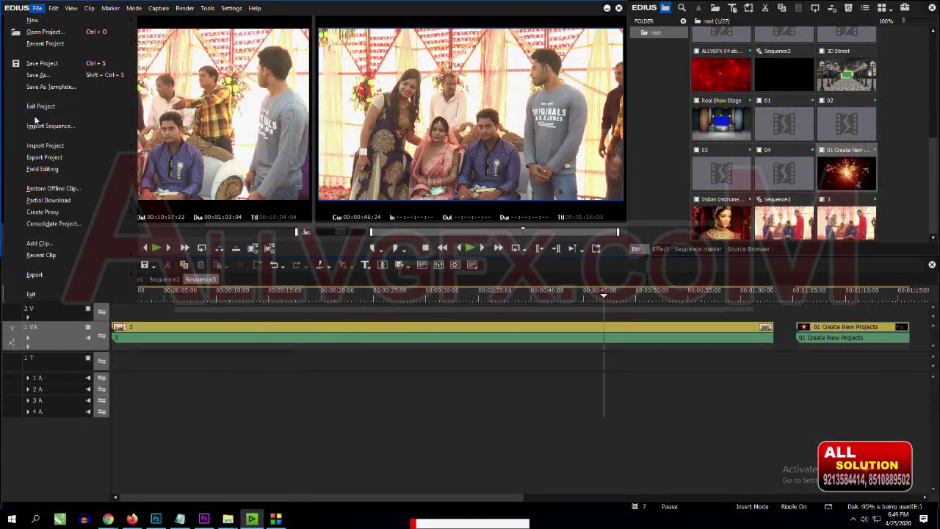
left_click(38, 76)
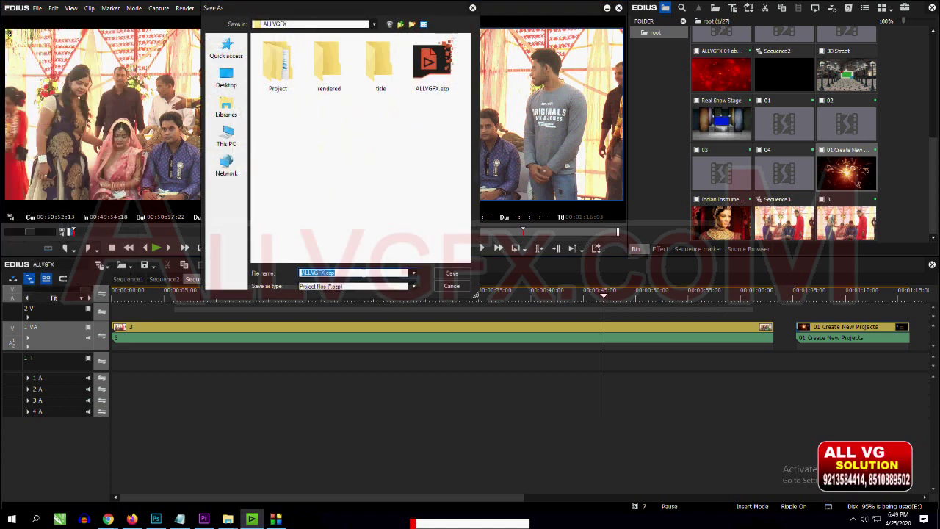
left_click(431, 78)
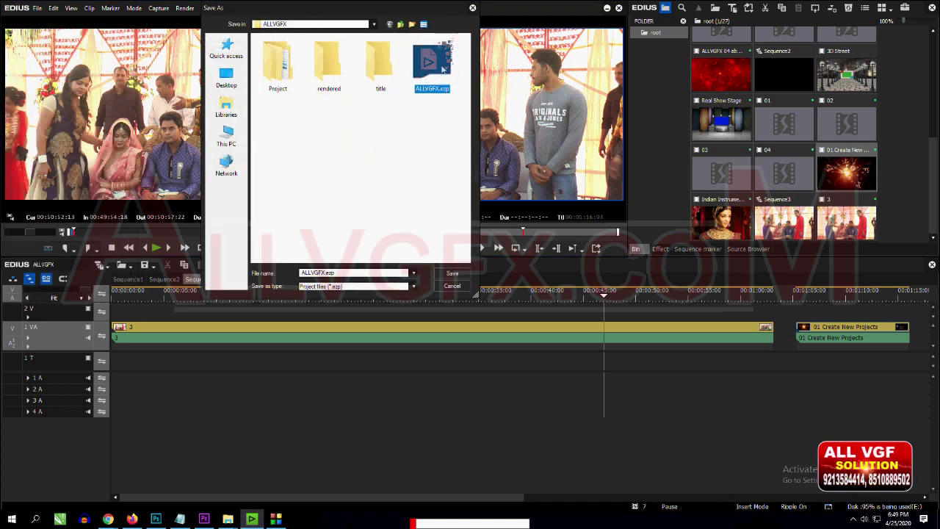
left_click(324, 273)
left_click(324, 272)
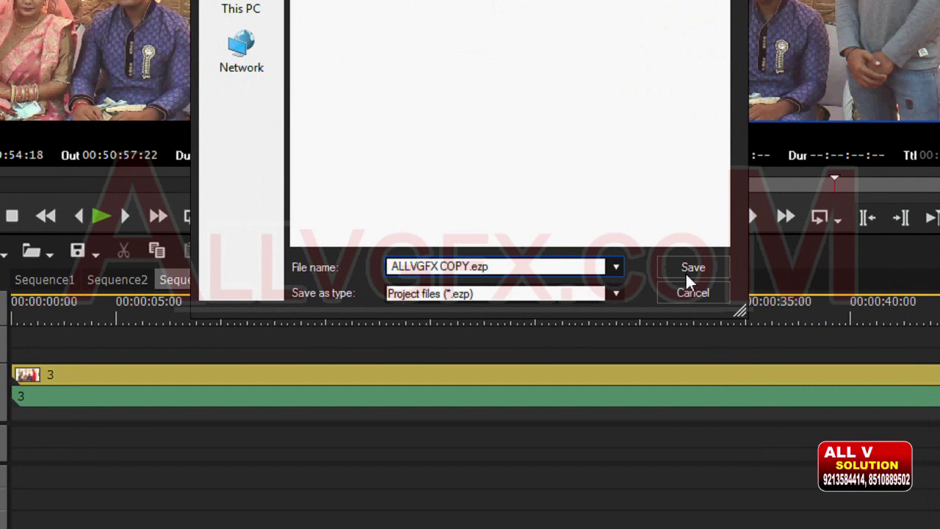
left_click(686, 269)
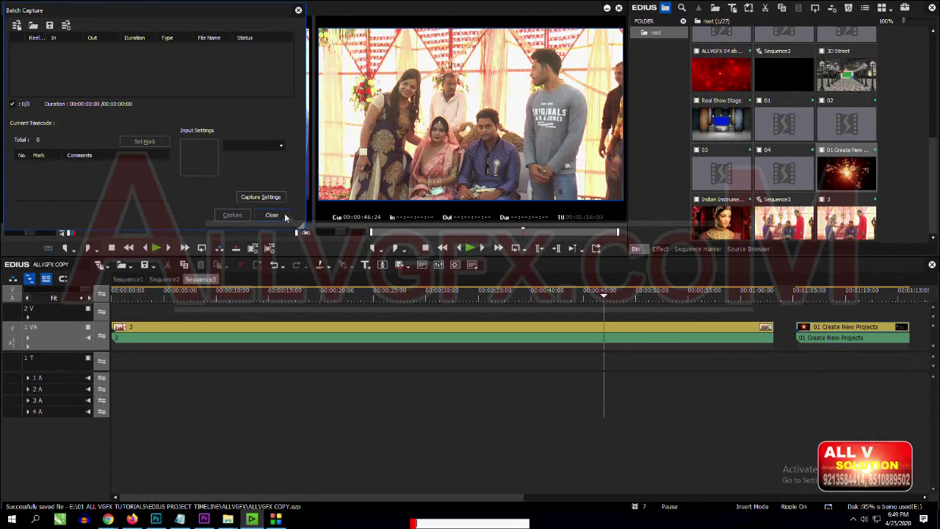
left_click(283, 215)
- Switch to File Explorer and reopen the ALLVGFX project folder on drive E to check for the saved copy
key("alt+Tab")
key("alt+Tab")
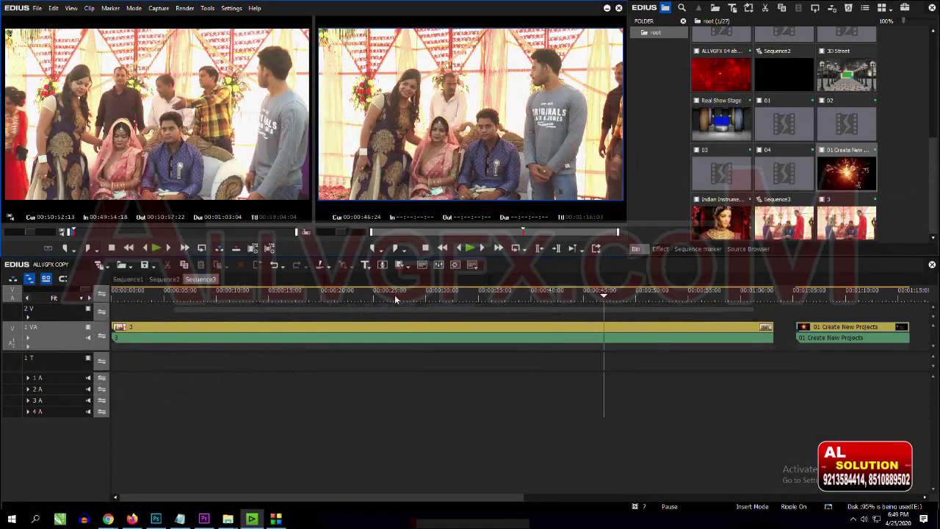
left_click(228, 519)
left_click(235, 300)
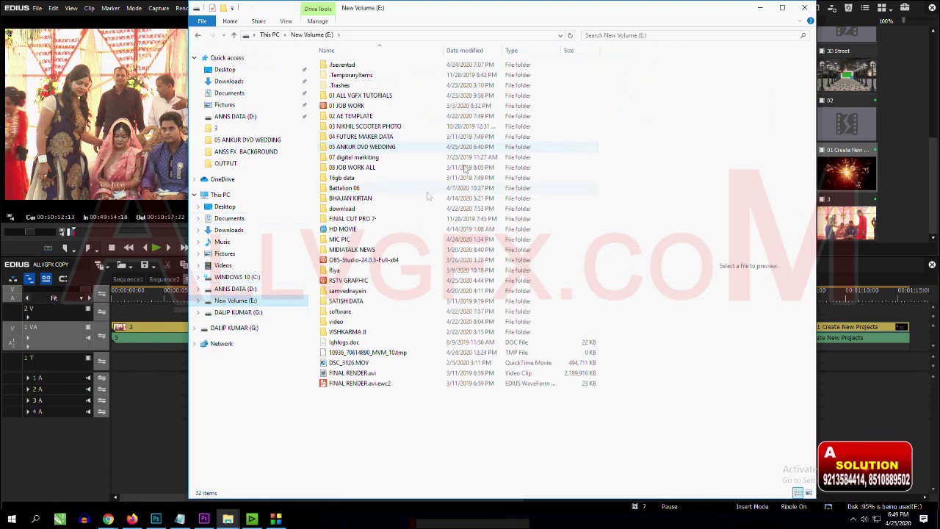
double_click(342, 96)
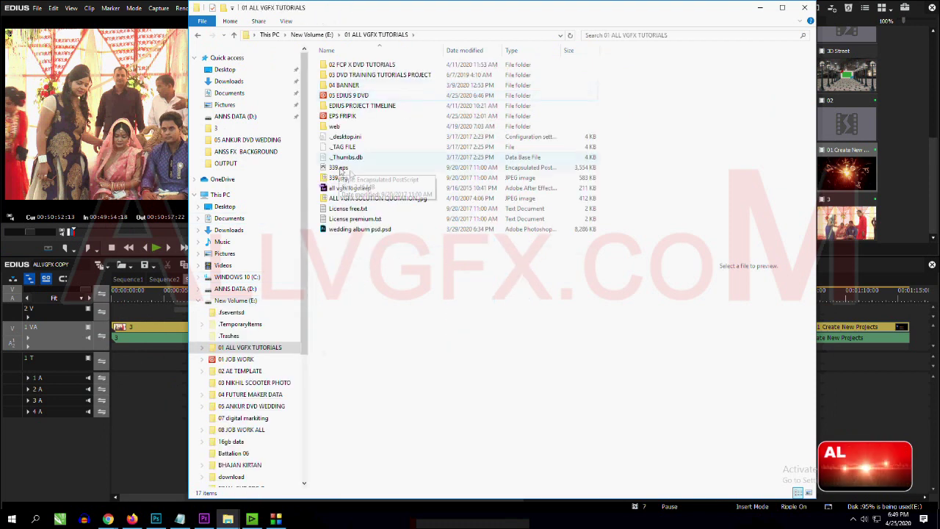
double_click(367, 107)
double_click(341, 63)
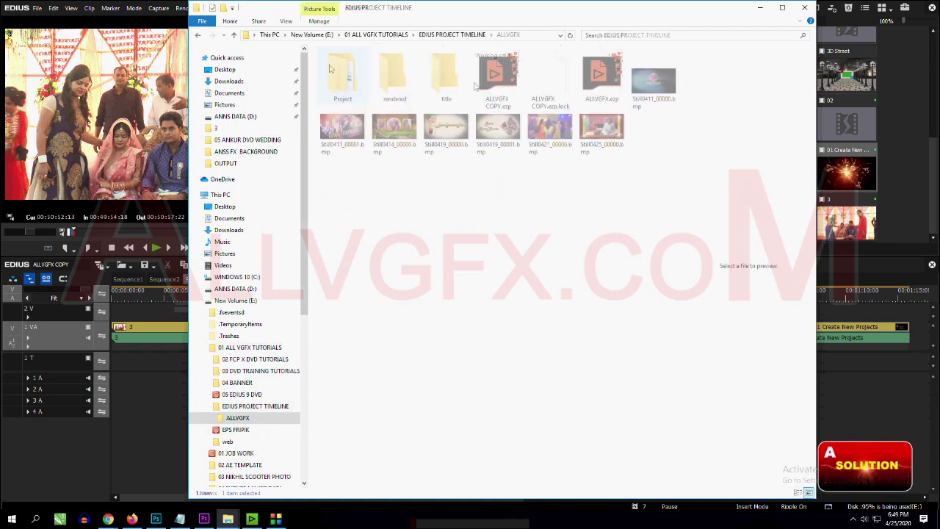
- Select ALLVGFX COPY.ezp in the project folder, compare it with the original ALLVGFX.ezp, and close the File Explorer window
left_click(494, 86)
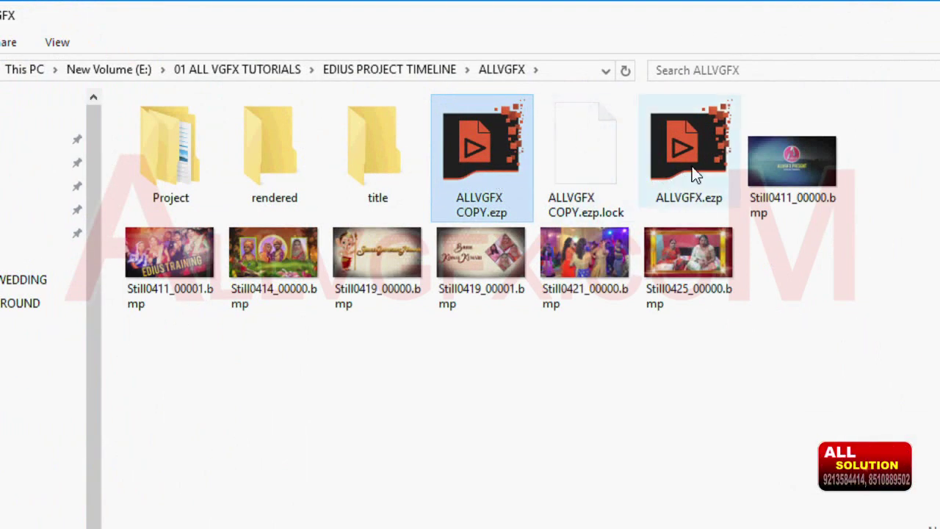
mouse_move(695, 175)
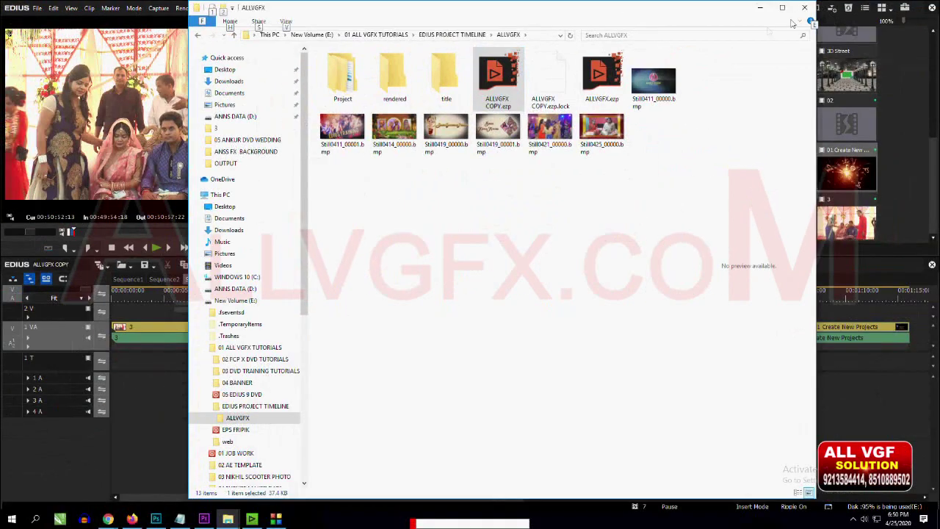
left_click(807, 11)
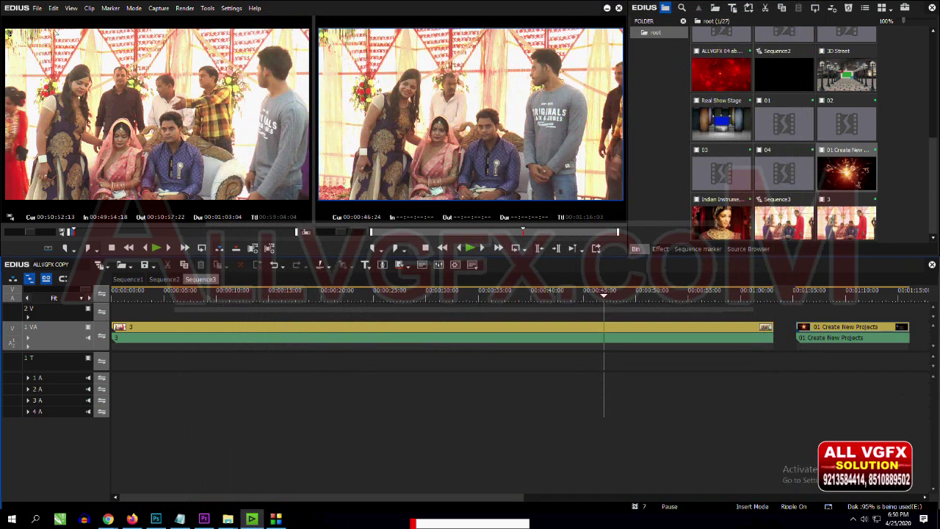
- Switch the preview to Single Mode and return it to Dual Mode
left_click(71, 8)
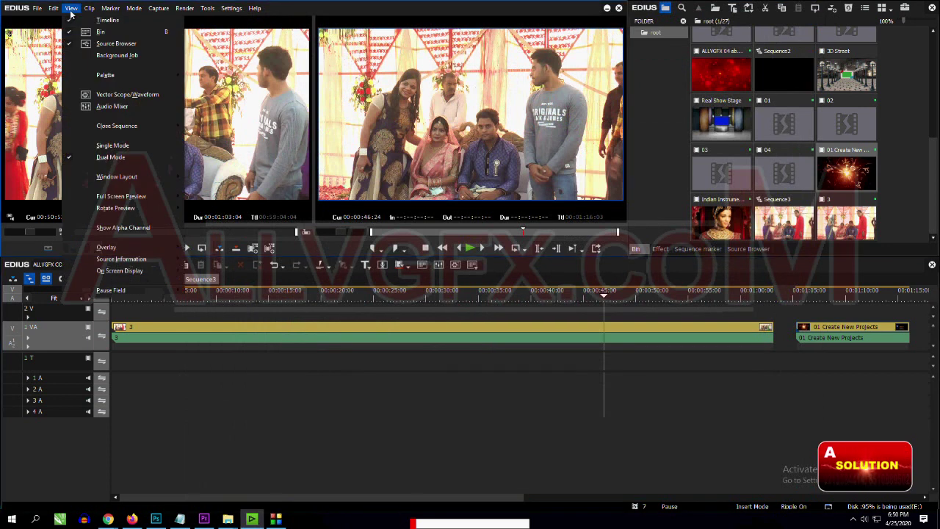
left_click(103, 146)
left_click(88, 8)
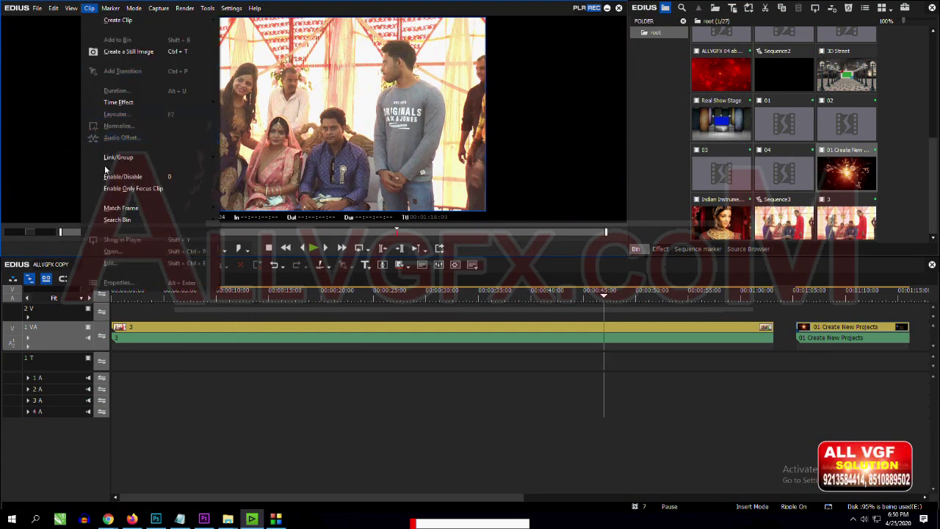
mouse_move(76, 10)
left_click(96, 156)
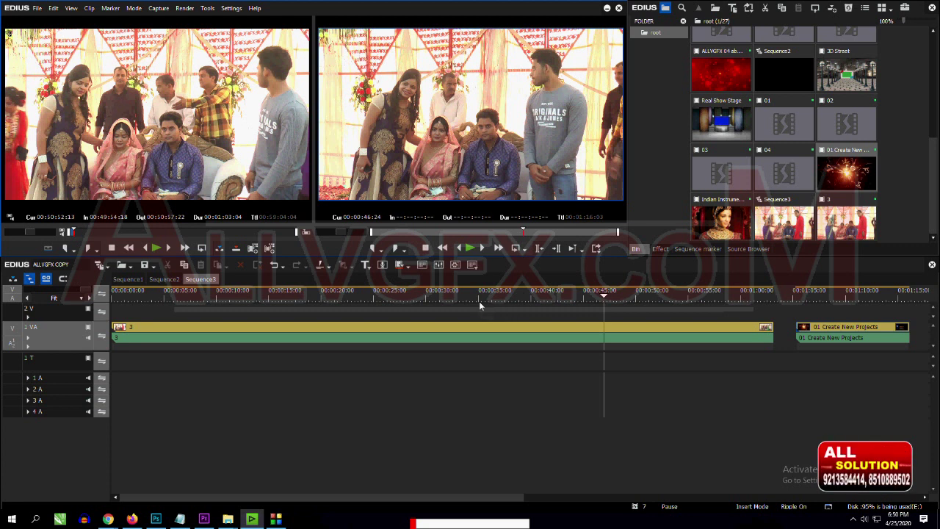
- Preview different moments of clip 3 in Sequence3 by jumping the timeline cursor to about 00:00:59, 00:00:29, and near the start at about 00:00:01:16
left_click(733, 298)
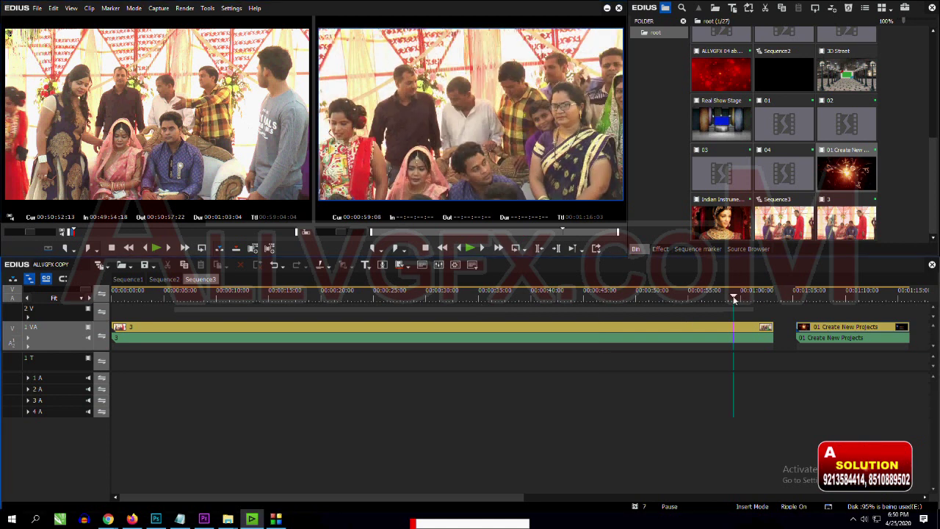
left_click(416, 298)
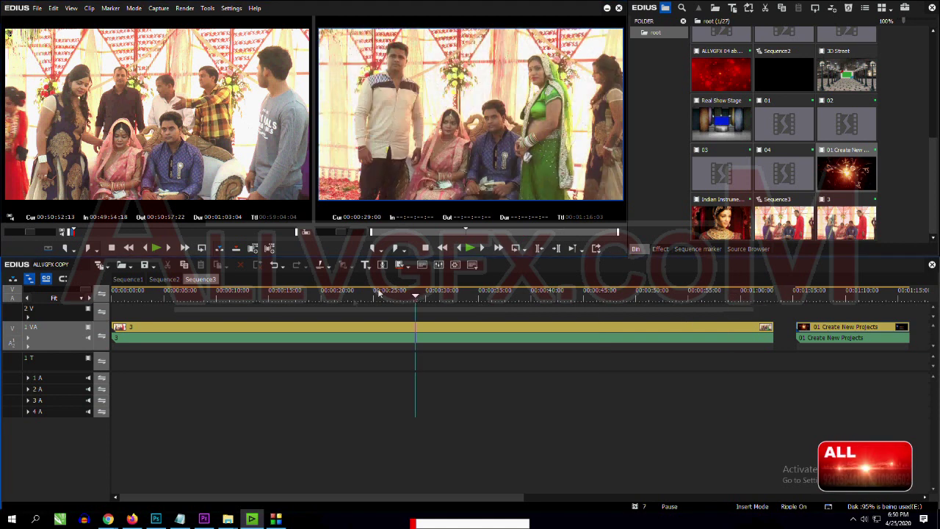
left_click(184, 298)
left_click(131, 297)
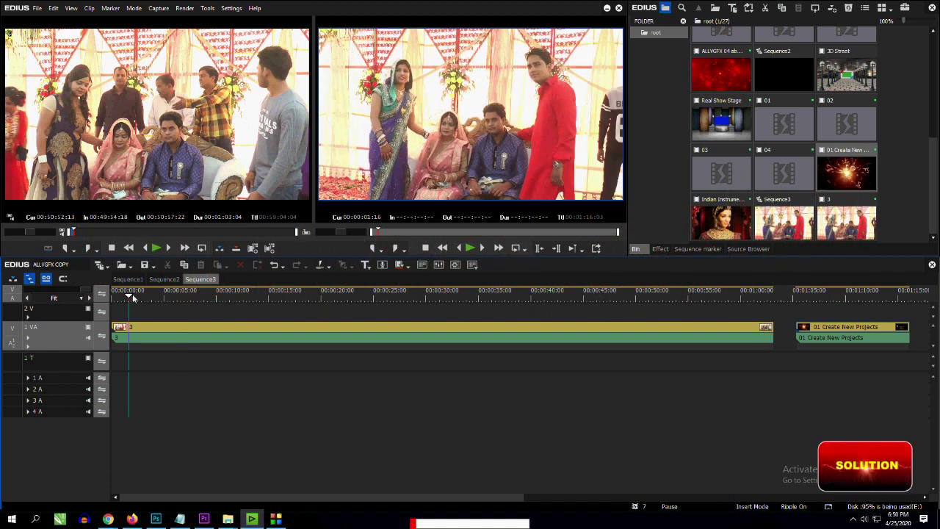